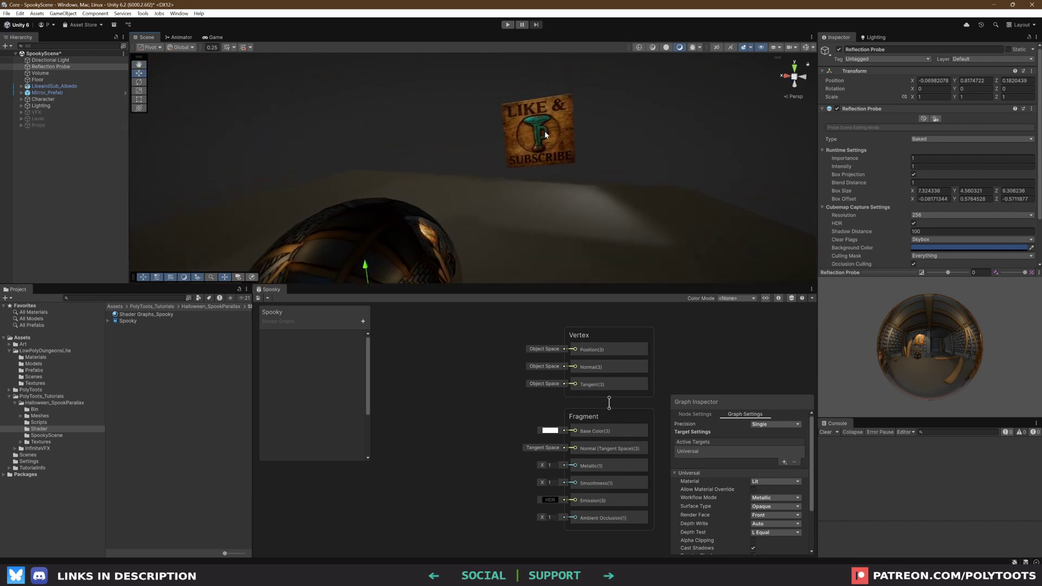
Add a Texture 2D property named Monster to the Spooky shader graph.
right_drag(552, 204, 451, 172)
key(w)
click(114, 145)
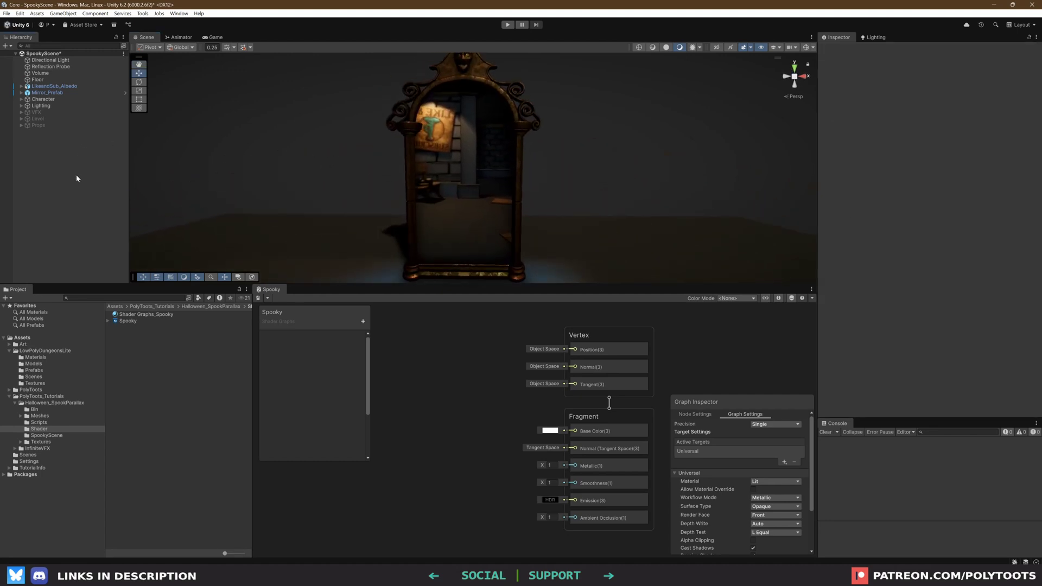
click(363, 321)
click(400, 406)
text(Monster)
key(Return)
Place the Monster property in the graph and feed it into a new Sample Texture 2D node.
drag(434, 362, 483, 369)
click(513, 398)
click(508, 451)
middle_drag(513, 411, 508, 406)
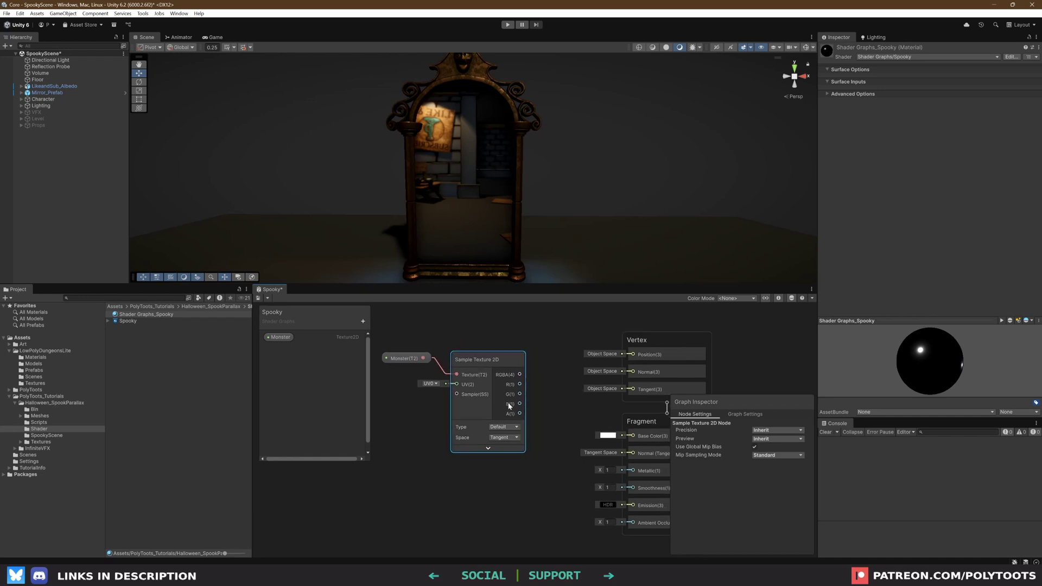
Save the shader graph and assign the monster image to the Spooky material's Monster texture slot.
key(ctrl+s)
click(1032, 96)
text(mons)
click(867, 136)
double_click(867, 138)
Save the shader graph with the sampled Monster texture feeding Base Color and check the result on the mirror.
mouse_move(464, 195)
middle_down()
mouse_move(481, 168)
mouse_move(470, 178)
middle_up()
click(258, 299)
scroll(461, 162, up, 5)
scroll(460, 162, down, 3)
alt+drag(460, 163, 500, 183)
Add a Parallax Mapping node and connect its ParallaxUVs output to the UV input of the Sample Texture 2D node.
key(space)
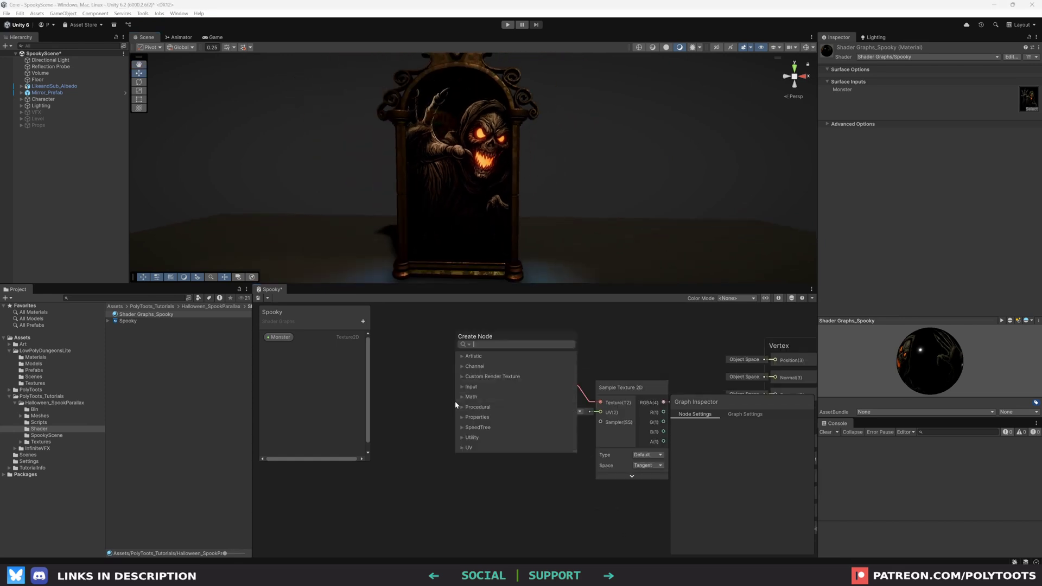
text(par)
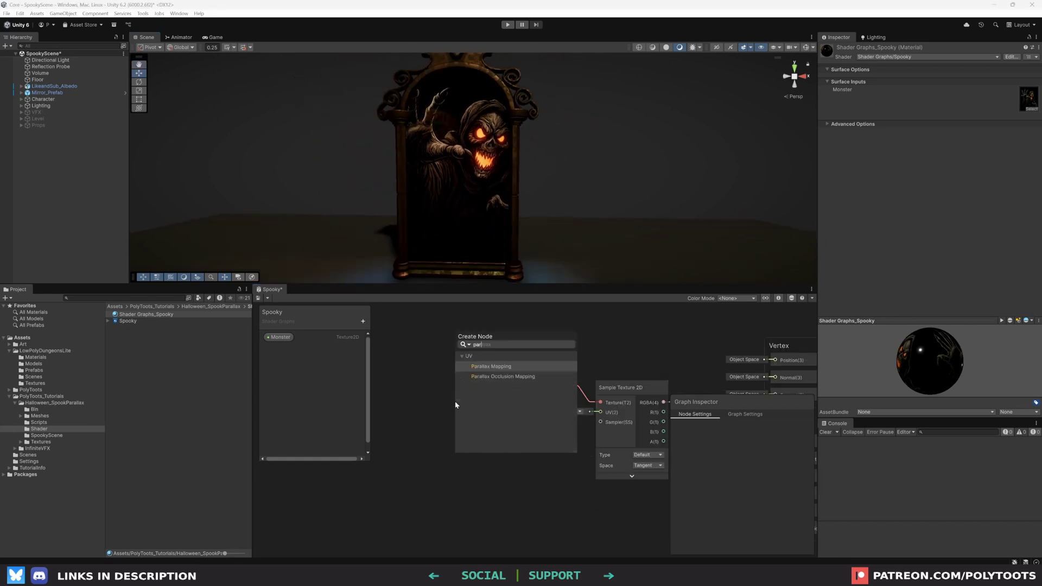
click(493, 372)
drag(500, 423, 586, 415)
middle_drag(448, 414, 532, 404)
Add a Float property named temp and wire it into the Parallax Mapping node's Amplitude.
click(363, 321)
click(384, 339)
key(Return)
drag(276, 350, 427, 416)
Save the shader graph and adjust the material's temp value while checking the parallax on the mirror.
click(259, 298)
mouse_move(726, 188)
mouse_down()
mouse_move(455, 199)
mouse_move(723, 204)
mouse_move(903, 121)
mouse_move(957, 121)
mouse_move(929, 123)
mouse_up()
alt+drag(481, 158, 505, 155)
Locate the monster texture asset, change its import settings and apply them, and check the mirror.
click(1027, 102)
click(163, 347)
click(913, 131)
click(934, 150)
click(1029, 219)
click(38, 429)
alt+drag(448, 176, 440, 177)
alt+right_drag(441, 177, 539, 170)
Maximize the shader graph window and reposition the texture nodes to make room before the Fragment block.
middle_drag(568, 352, 511, 360)
key(shift+space)
middle_drag(441, 256, 622, 301)
drag(459, 238, 624, 283)
drag(596, 247, 455, 234)
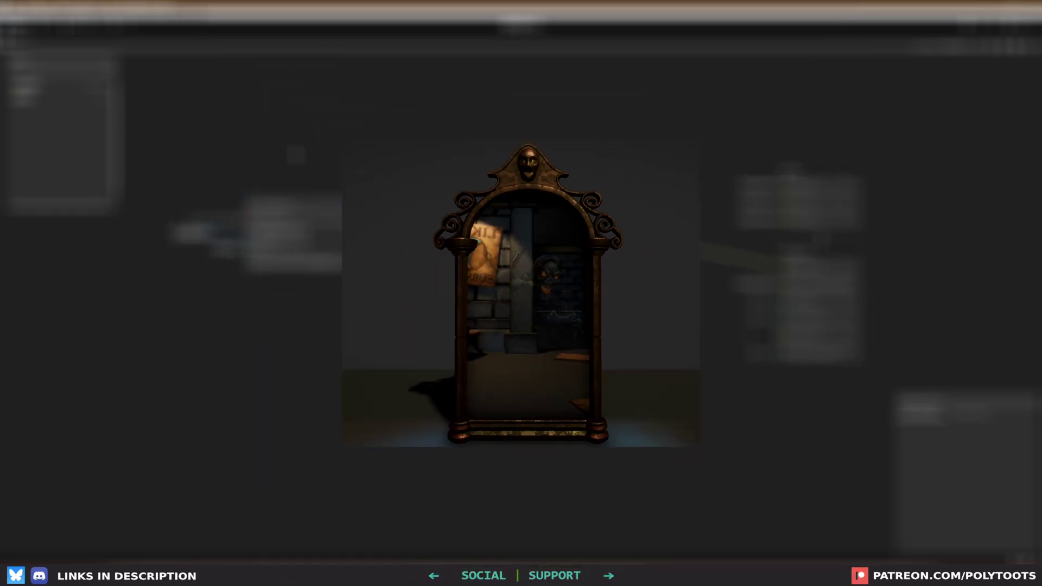
Add a Color property named MirrorTint and set its default color to white.
click(112, 70)
click(134, 127)
text(MirrorTint)
key(Return)
click(21, 110)
click(986, 499)
drag(983, 357, 930, 327)
Place the MirrorTint property in the graph and add a Lerp node between the texture sample and the Fragment block.
click(36, 114)
drag(35, 112, 553, 157)
click(583, 251)
key(space)
text(lerp)
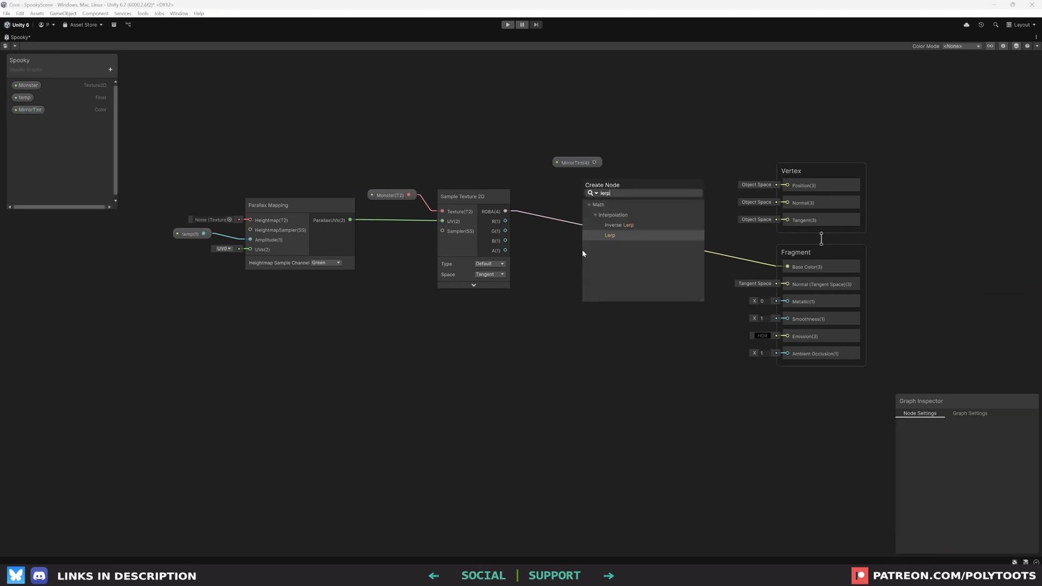
key(Return)
drag(597, 269, 619, 222)
Wire MirrorTint into the Lerp node's A input and the sampled Monster RGBA into B.
drag(594, 163, 572, 157)
drag(632, 222, 637, 197)
drag(505, 212, 593, 216)
drag(615, 223, 645, 188)
mouse_move(646, 190)
mouse_down()
mouse_move(635, 207)
mouse_move(636, 188)
mouse_up()
click(648, 237)
Add a Camera node and an Object node below the texture nodes, with Object under Camera.
middle_drag(367, 278, 417, 277)
click(413, 342)
key(space)
text(camera)
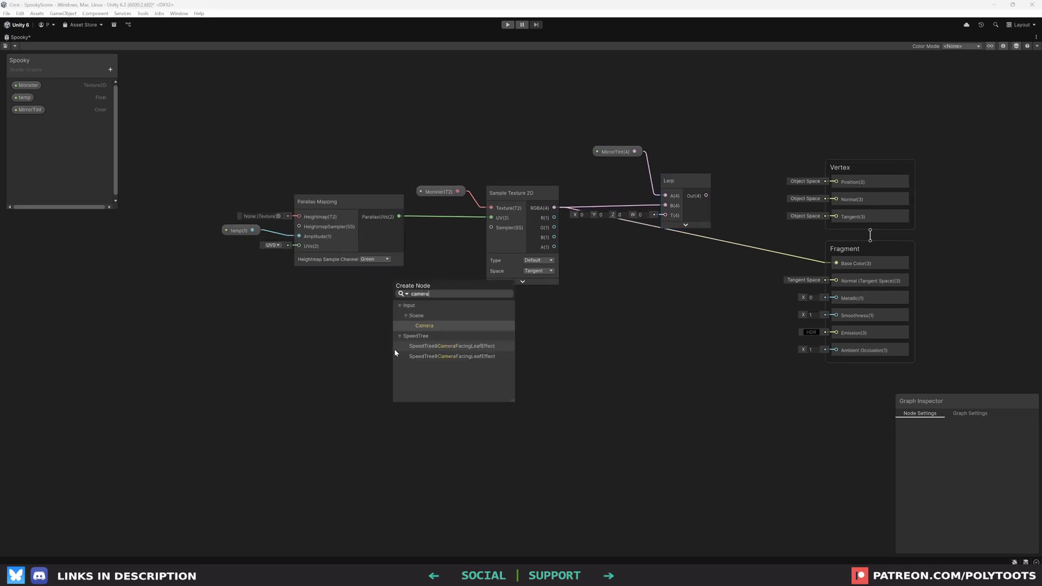
key(Return)
drag(416, 375, 399, 330)
click(467, 366)
key(space)
text(object)
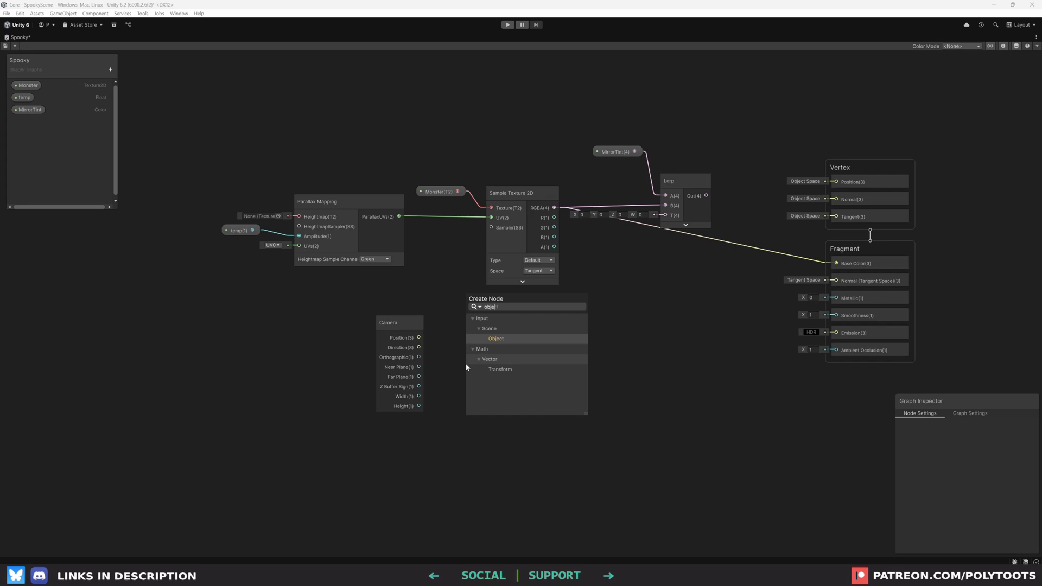
key(Return)
drag(496, 388, 389, 433)
Add a Subtract node beside the Camera and Object nodes.
click(468, 395)
key(space)
text(sub)
key(Return)
drag(484, 411, 480, 363)
Connect Camera Position to Subtract A and Object Position to Subtract B, and collapse the unused ports of both nodes.
drag(418, 337, 471, 380)
drag(471, 390, 418, 443)
click(418, 429)
click(417, 323)
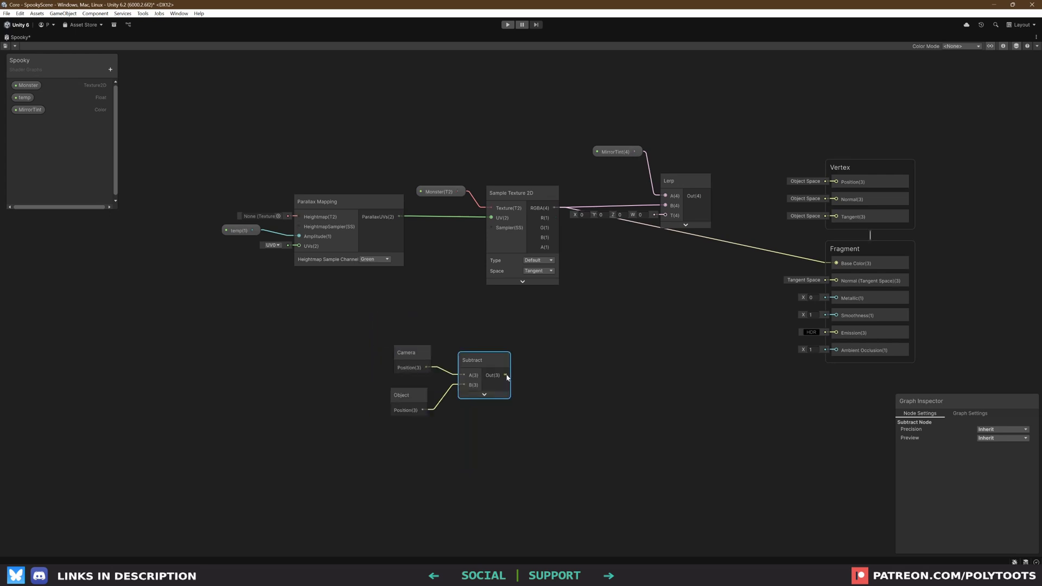
Feed the Subtract output into a new Length node and tidy the Camera and Object node positions.
drag(506, 377, 547, 362)
text(length)
key(Return)
click(581, 399)
drag(411, 360, 419, 352)
drag(406, 397, 417, 389)
Add a Smoothstep node and connect the Length output to its In port.
key(space)
text(smooth)
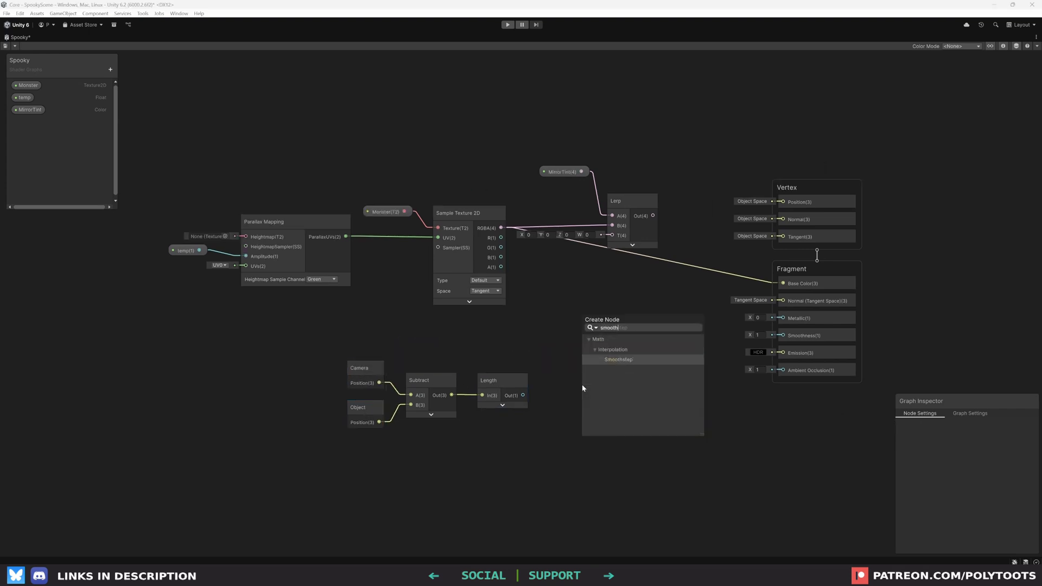
key(Return)
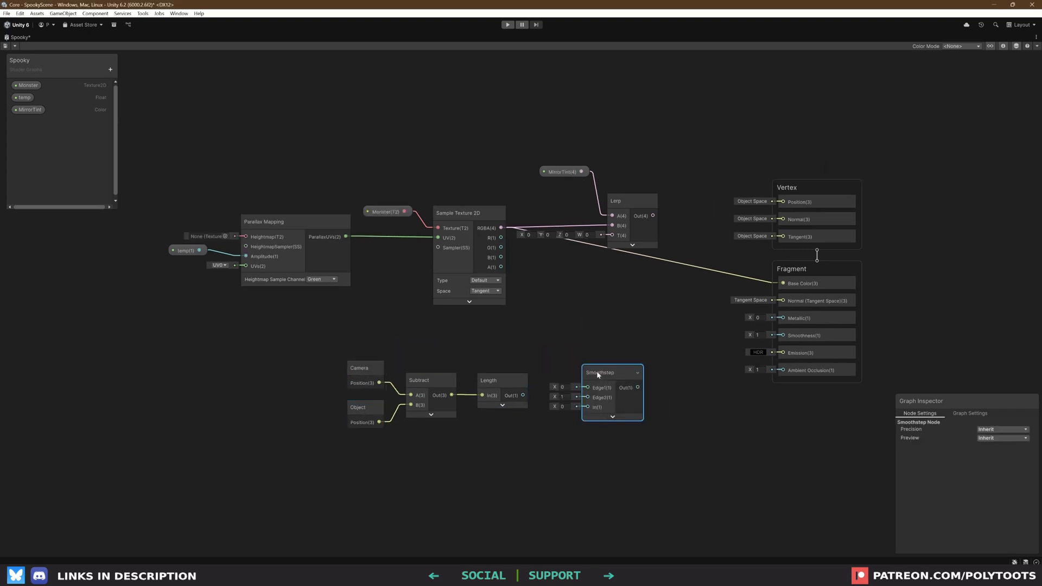
drag(597, 374, 594, 369)
drag(522, 395, 531, 398)
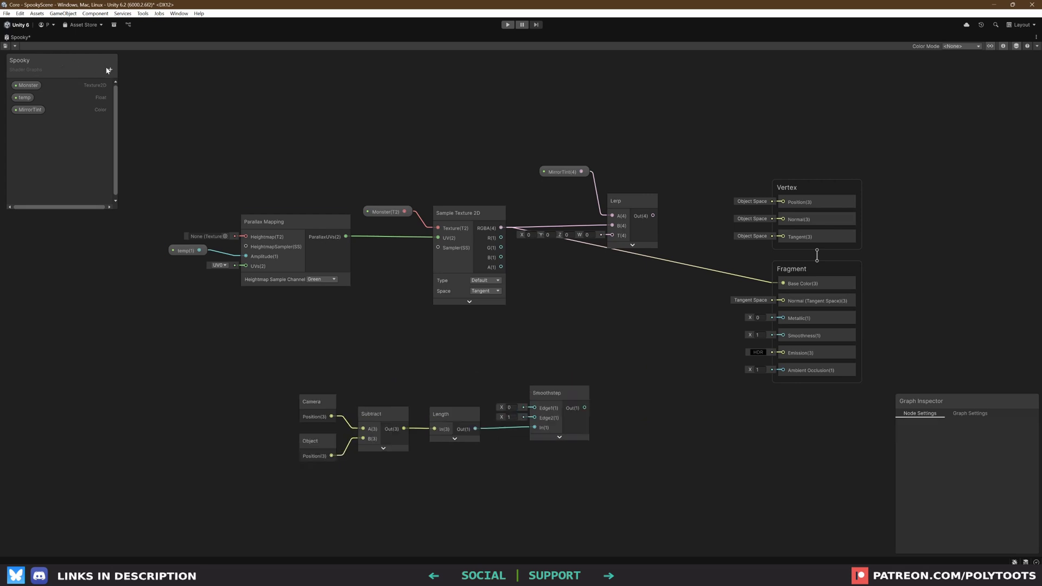
Add Float properties named Start and End and wire them into the Smoothstep node's Edge1 and Edge2.
click(108, 70)
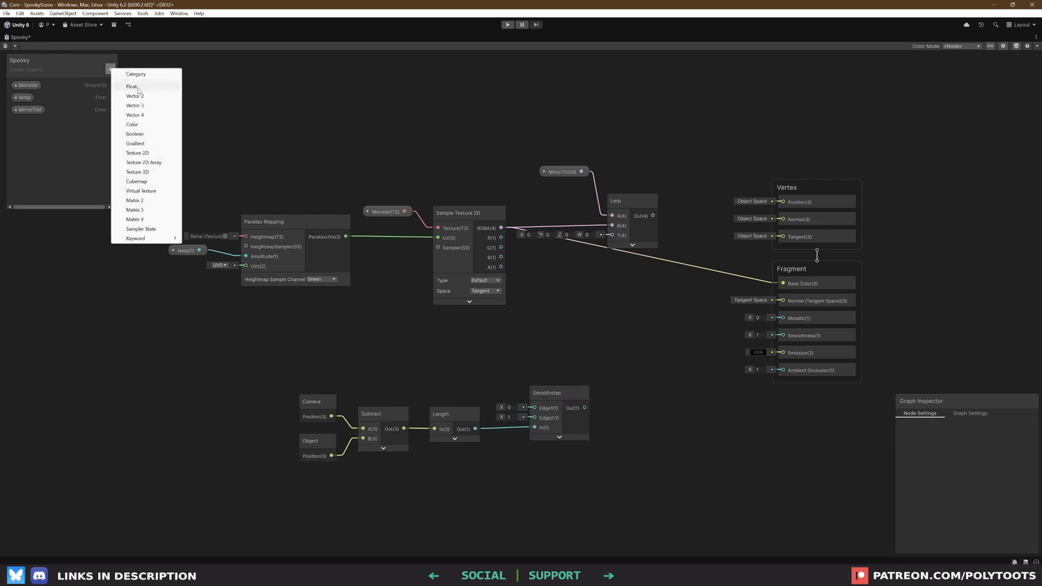
click(136, 87)
text(Start)
key(Return)
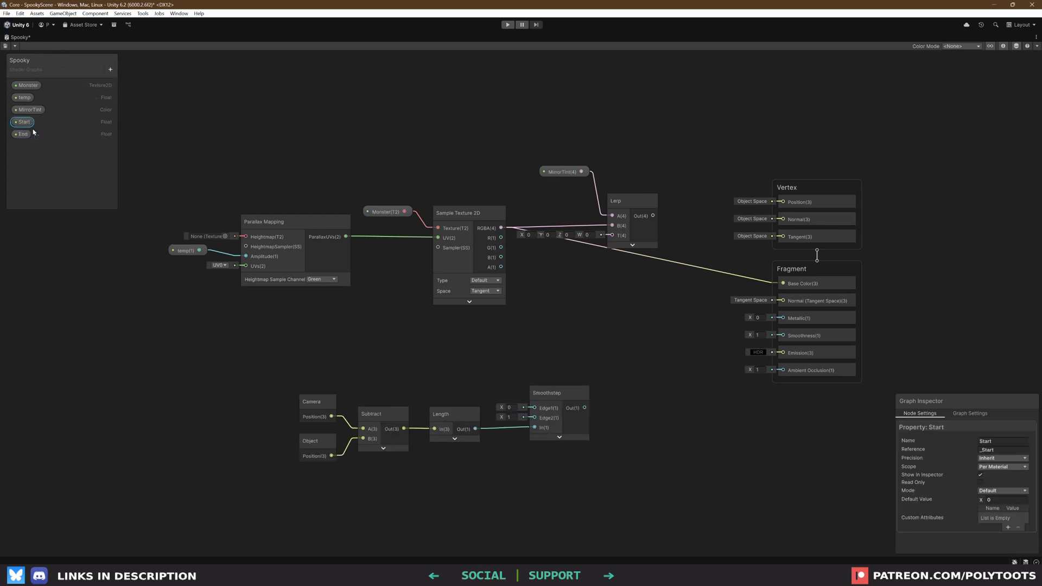
drag(24, 121, 535, 417)
drag(463, 346, 470, 371)
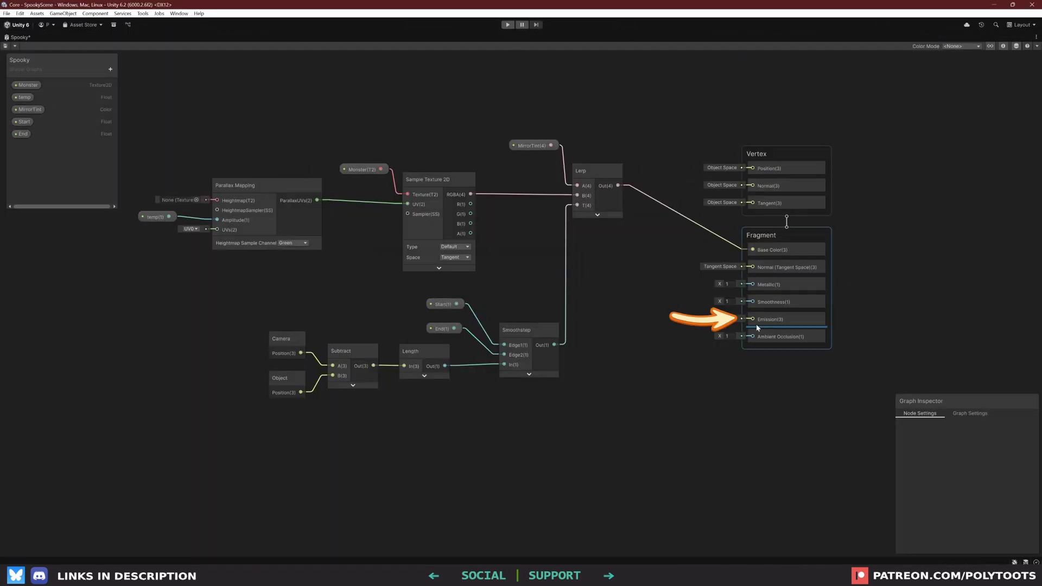
click(408, 153)
drag(349, 279, 350, 278)
drag(545, 291, 265, 412)
click(601, 177)
Add a second Lerp node below the first one, near the Fragment block's Emission input.
click(619, 312)
key(space)
text(lerp)
key(Return)
click(651, 398)
drag(646, 351, 660, 271)
Connect the sampled Monster RGBA to the second Lerp's B, Smoothstep to its T, and its output to Emission.
drag(470, 193, 630, 268)
drag(554, 345, 611, 280)
drag(755, 323, 753, 320)
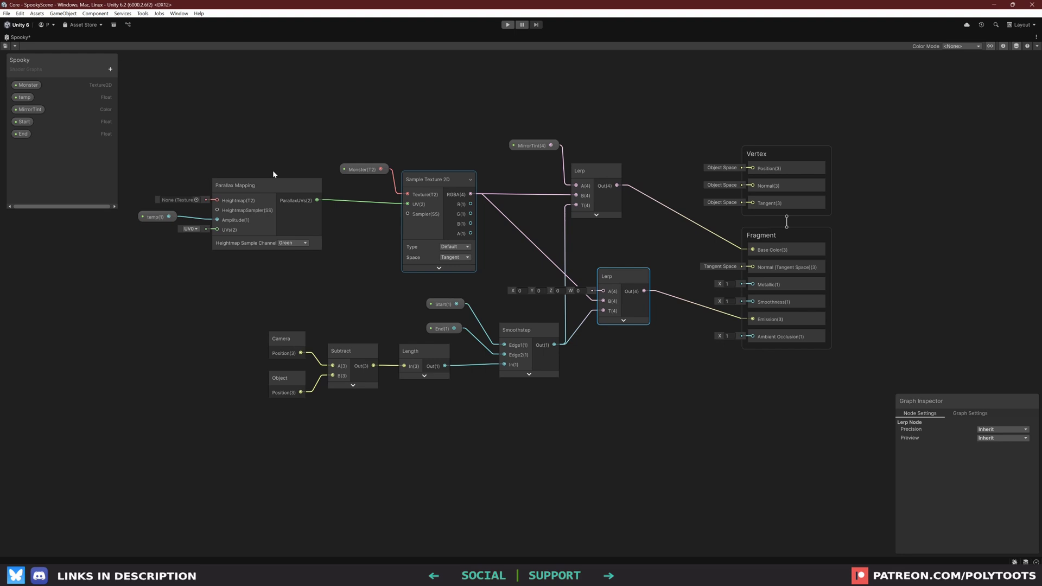
Examine the monster's reveal and glow in the mirror from different distances and angles.
alt+right_drag(551, 237, 708, 238)
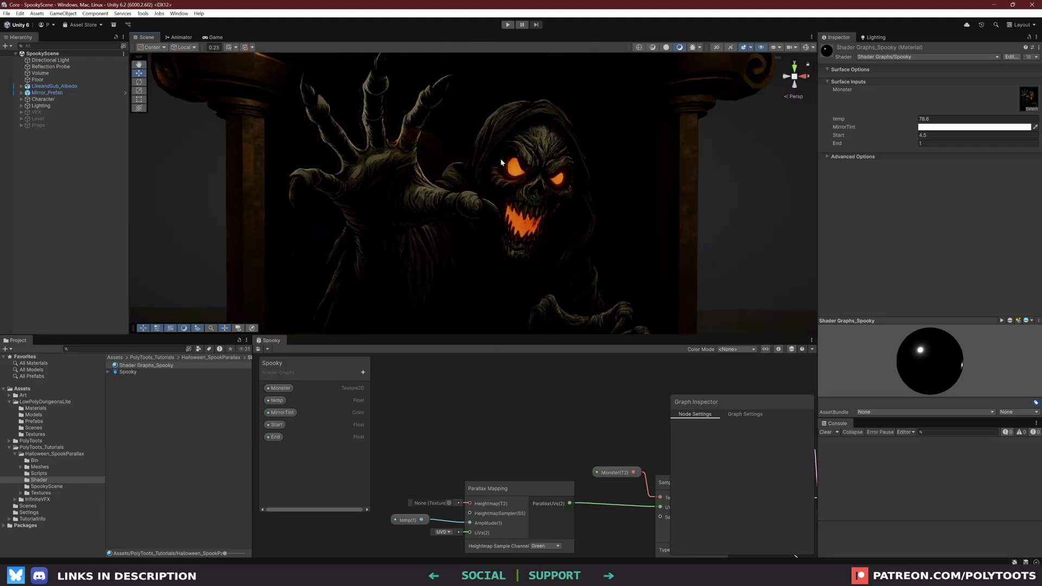
alt+right_drag(501, 162, 514, 227)
drag(608, 464, 608, 474)
mouse_move(557, 233)
alt+right_down()
mouse_move(324, 234)
mouse_move(574, 243)
alt+right_up()
drag(620, 419, 670, 458)
click(259, 320)
alt+right_drag(479, 205, 541, 231)
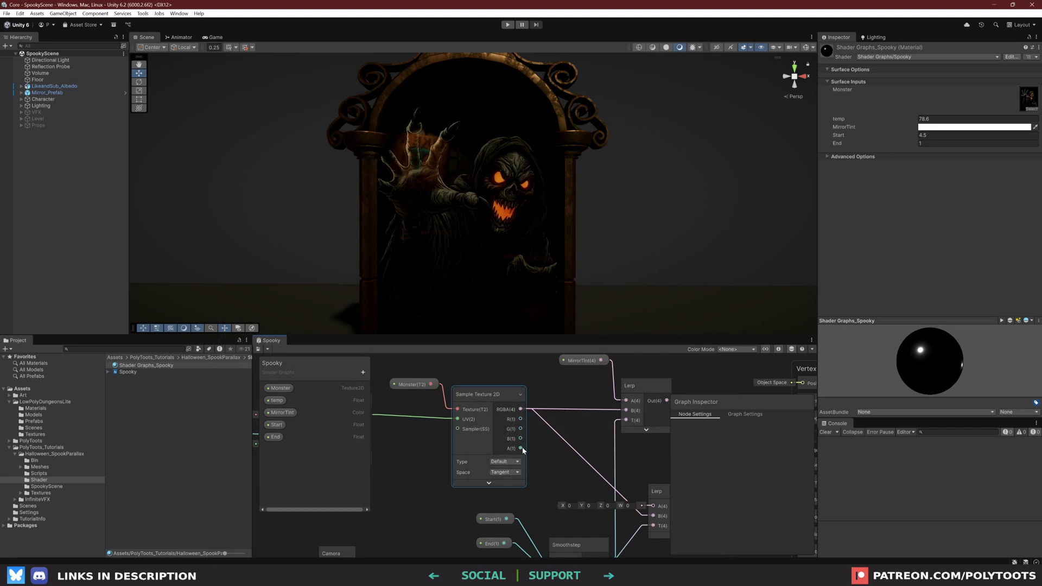
alt+right_drag(633, 226, 757, 248)
alt+right_drag(569, 132, 507, 238)
View a texture asset in the project's Textures folder.
click(40, 493)
click(143, 404)
click(594, 434)
Add a Texture 2D property named Emission and move it directly below Monster in the property list.
key(shift+space)
middle_drag(471, 271, 527, 302)
click(112, 73)
click(146, 153)
text(Emission)
key(Return)
drag(24, 148, 32, 101)
Add a Sample Texture 2D node at the bottom of the graph for the Emission property.
drag(391, 436, 396, 432)
key(space)
text(sam)
key(Return)
click(521, 524)
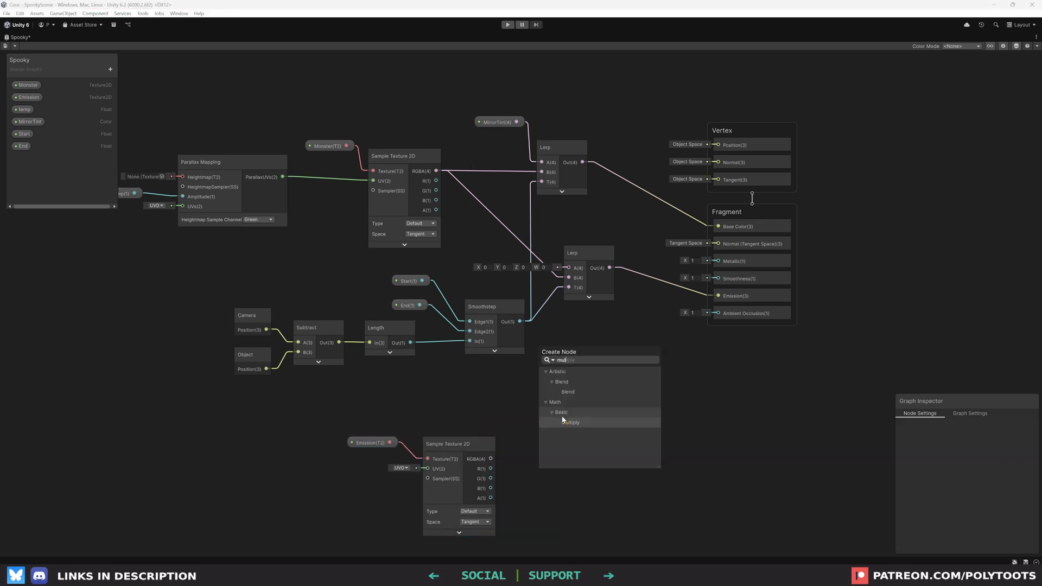
Add a Multiply node beside the emission Sample Texture 2D node and a Color node above that texture node.
double_click(569, 423)
drag(574, 438, 566, 429)
key(space)
text(colo)
double_click(472, 428)
Set the new Color node to HDR, choose its colour, and multiply it with the emission texture's RGBA output.
drag(494, 412, 485, 386)
click(484, 413)
click(555, 346)
click(541, 353)
click(509, 422)
click(510, 440)
click(505, 412)
drag(536, 446, 543, 447)
click(576, 268)
Convert the Color node to a property named EmissionColour and arrange its nodes above the emission texture.
drag(481, 390, 476, 387)
right_click(482, 388)
mouse_move(534, 479)
click(601, 497)
double_click(28, 160)
text(EmissionColour)
key(Return)
drag(488, 403, 537, 442)
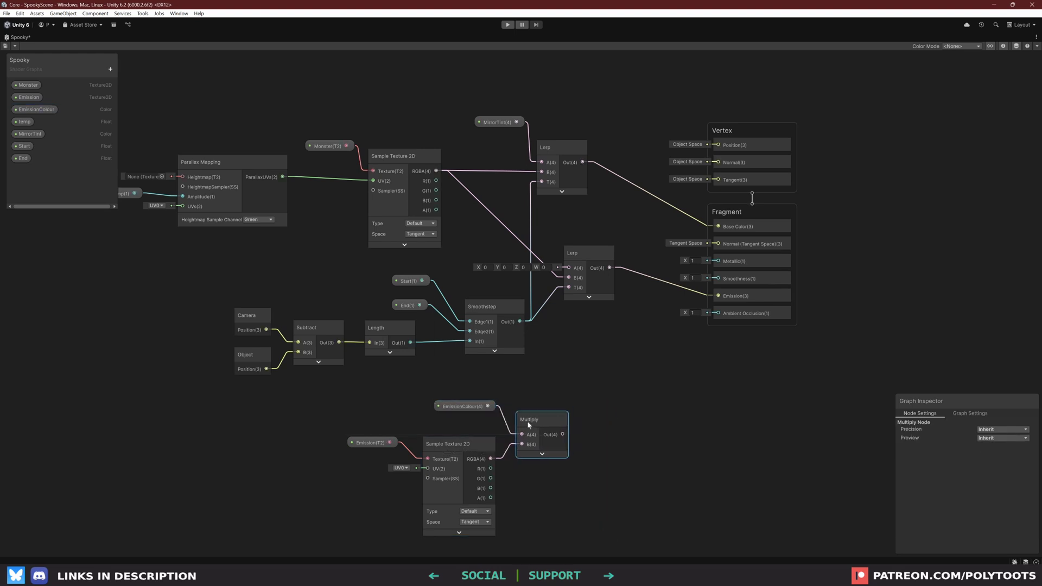
Add an Add node that sums the monster texture's RGBA with the Multiply output.
drag(528, 424, 526, 423)
key(space)
text(add)
double_click(659, 363)
drag(651, 405, 611, 367)
drag(436, 171, 598, 389)
Feed the Add node's result into the B input of the Lerp driving Emission, and tidy the nearby nodes.
click(636, 404)
drag(634, 381, 623, 290)
drag(492, 313, 479, 310)
middle_drag(304, 298, 372, 308)
scroll(372, 308, down, 1)
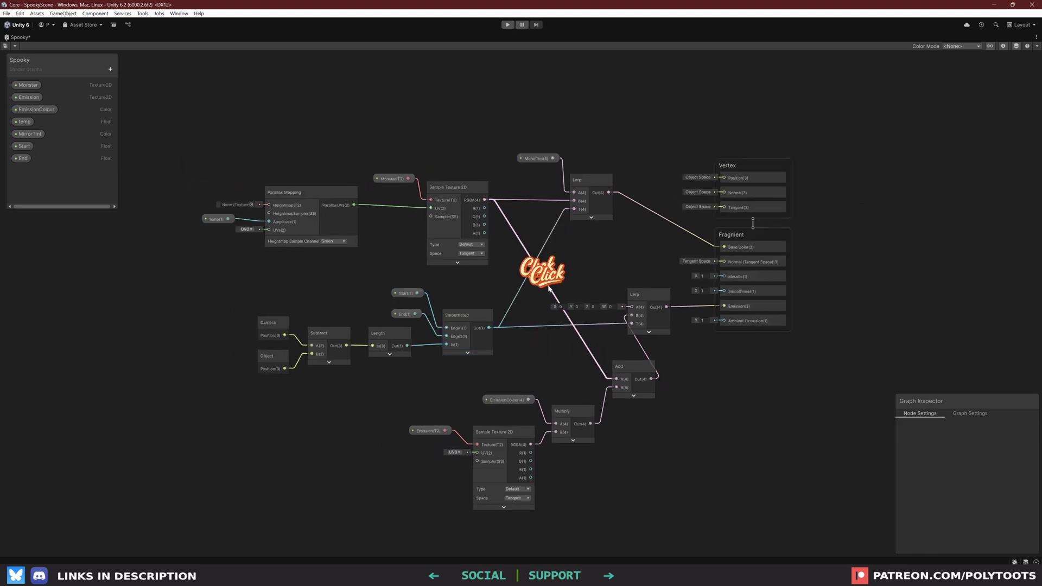
Insert redirect points on the monster RGBA wire to Add and the Smoothstep wire to the upper Lerp, routing them neatly.
double_click(548, 286)
drag(548, 288, 537, 378)
double_click(534, 266)
drag(534, 265, 529, 232)
drag(592, 179, 588, 182)
Rearrange the graph so the camera-distance nodes sit to the left of the Parallax Mapping node.
drag(270, 307, 467, 341)
middle_drag(500, 399, 497, 368)
drag(529, 344, 523, 354)
drag(337, 213, 337, 212)
drag(346, 204, 237, 203)
middle_drag(286, 202, 368, 203)
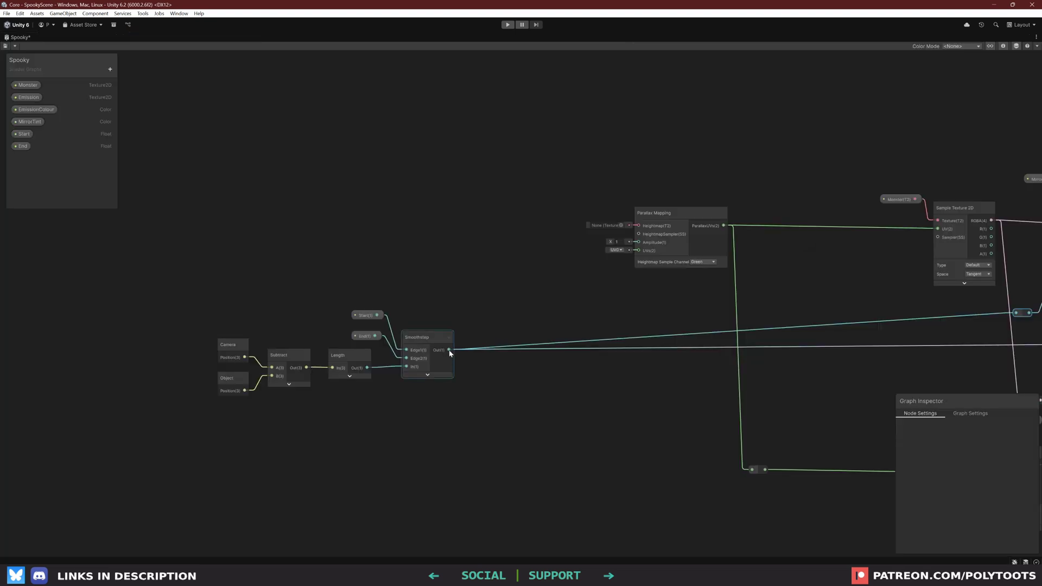
Add a Lerp node above Smoothstep with the Smoothstep output driving its T input.
drag(504, 274, 502, 268)
text(lerp)
drag(502, 270, 508, 287)
click(549, 353)
drag(515, 250, 514, 239)
Add two Float properties named MonsterFar and MonsterClose.
middle_drag(484, 228, 522, 264)
scroll(523, 264, up, 1)
click(110, 69)
click(127, 89)
text(MonsterFar)
key(Return)
click(38, 159)
key(ctrl+d)
text(MonsterClose)
key(Return)
Place MonsterFar and MonsterClose in the graph and connect them to the new Lerp's A and B inputs.
drag(33, 159, 443, 235)
drag(35, 171, 471, 277)
drag(530, 304, 543, 310)
drag(473, 276, 462, 300)
drag(488, 241, 526, 281)
drag(464, 241, 467, 276)
drag(574, 298, 571, 286)
Restore the full editor layout and try different monster depth values on the material while viewing the mirror.
key(shift+space)
drag(922, 182, 750, 249)
mouse_move(686, 254)
alt+right_down()
mouse_move(547, 215)
mouse_move(385, 217)
mouse_move(787, 239)
mouse_move(679, 234)
alt+right_up()
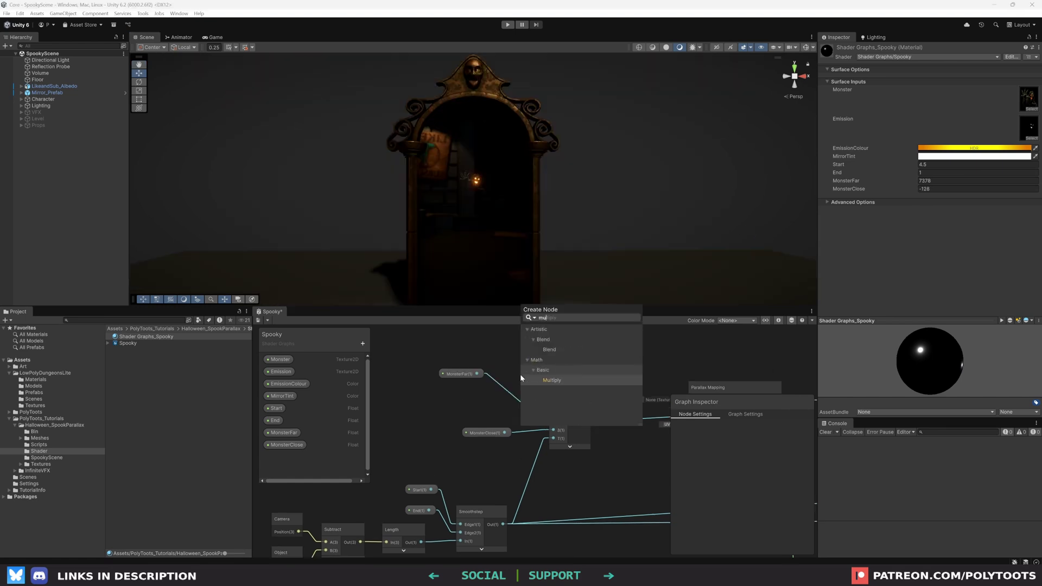
Insert a Multiply node between MonsterFar and the Lerp's A input, and save the shader graph.
click(549, 380)
drag(521, 381, 499, 381)
drag(530, 388, 553, 421)
drag(509, 378, 515, 379)
click(257, 321)
Set the material's MonsterFar to 300 and MonsterClose to -9 while checking the mirror from a distance.
click(939, 180)
key(Tab)
alt+right_drag(610, 223, 764, 212)
drag(903, 191, 983, 191)
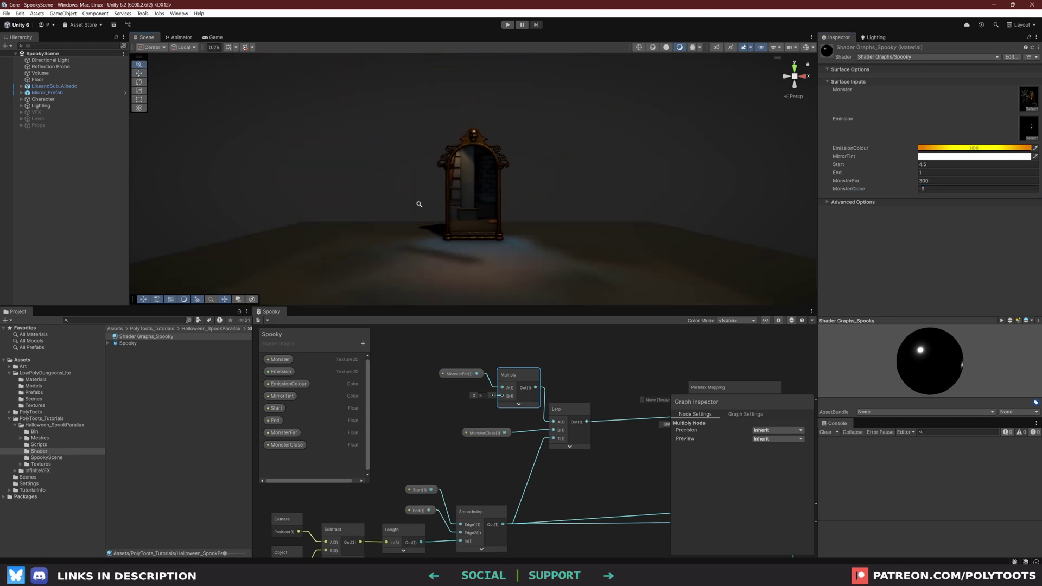